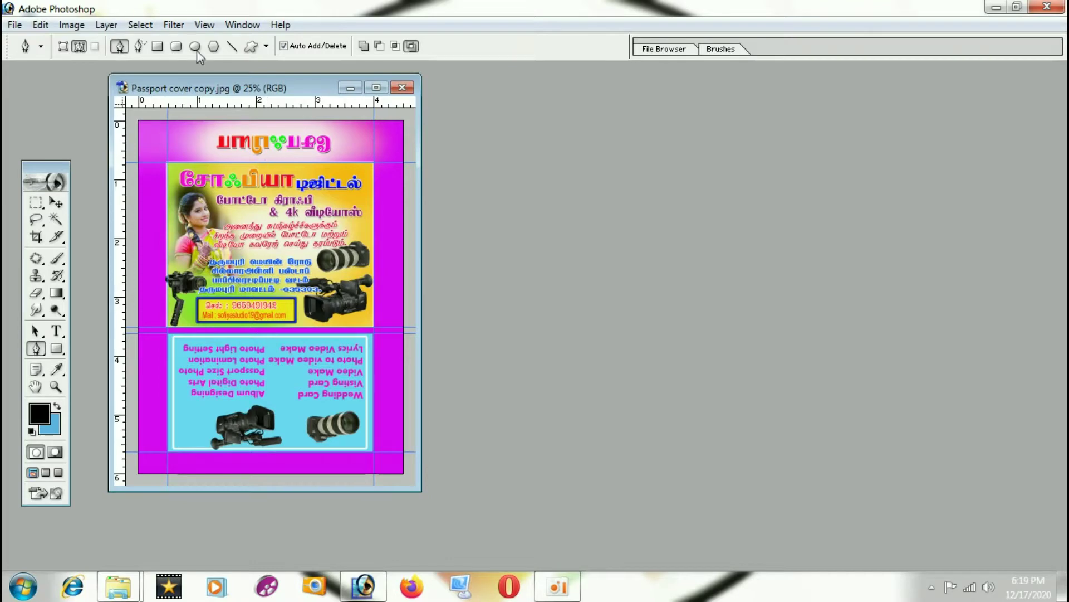
# Create a blank white A4 document at 300 pixels/inch in RGB Color and arrange its window beside the passport cover image.
pyautogui.moveTo(209, 90); pyautogui.dragTo(215, 117)
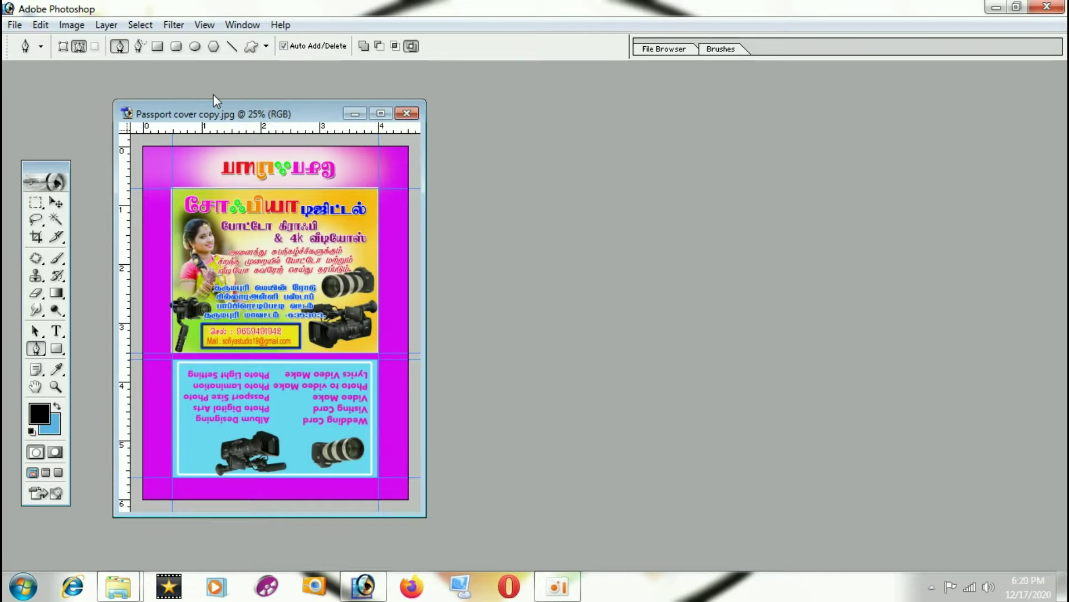
pyautogui.hotkey('ctrl', 'n')
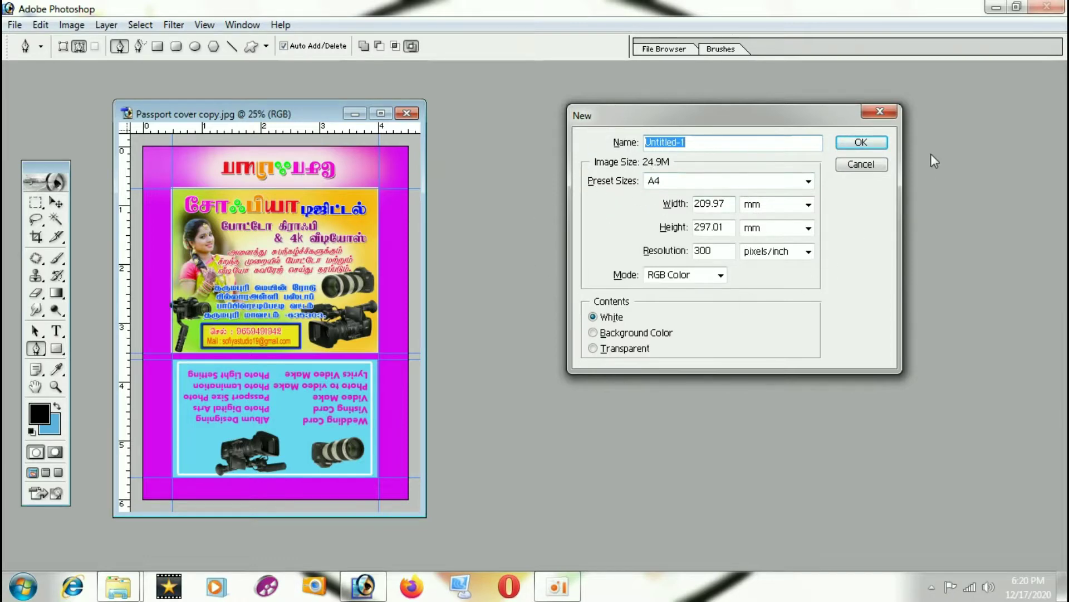
pyautogui.click(859, 146)
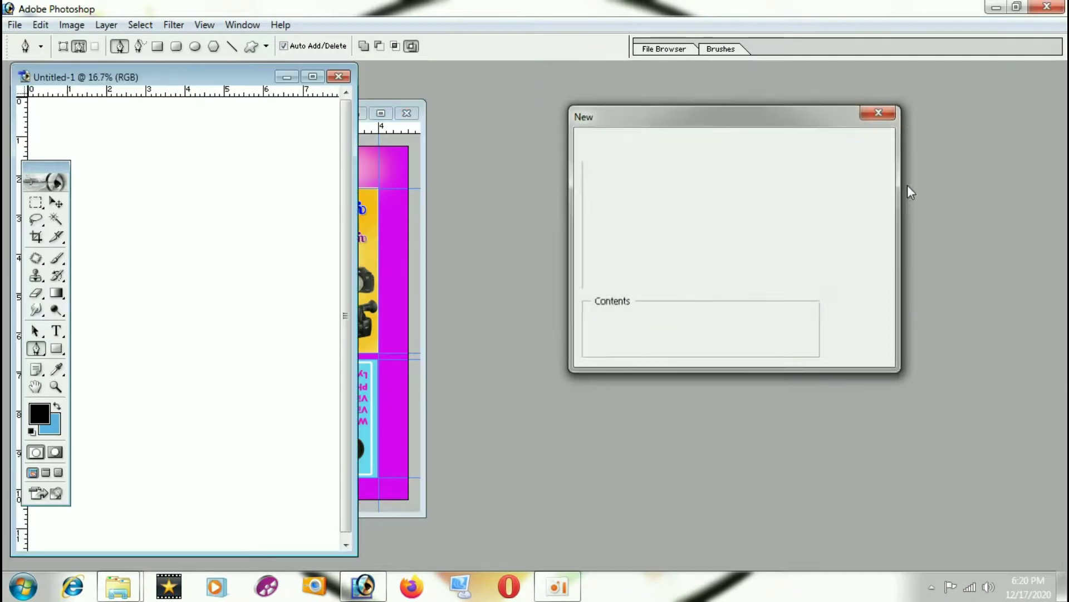
pyautogui.moveTo(149, 82); pyautogui.dragTo(611, 95)
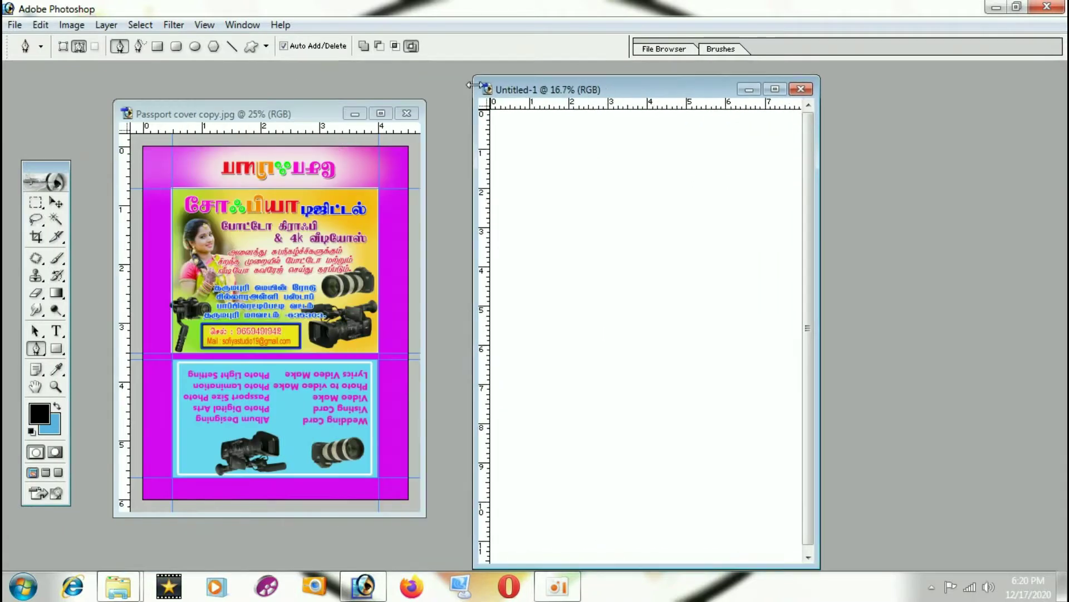
pyautogui.moveTo(473, 78); pyautogui.dragTo(427, 63)
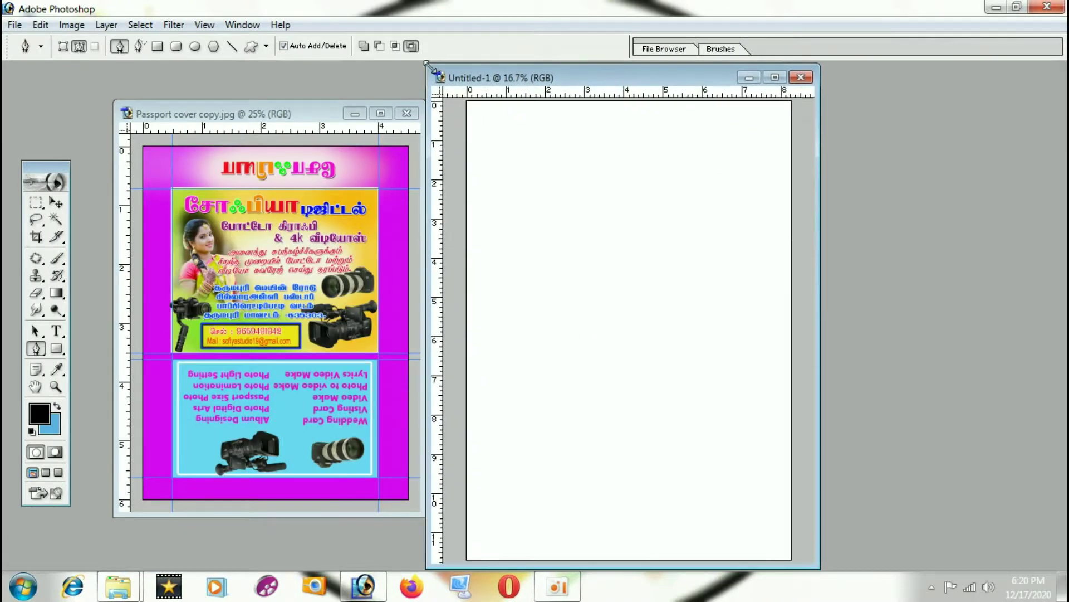
# Select the whole passport cover image and copy it onto the upper part of the blank A4 page.
pyautogui.click(303, 116)
pyautogui.hotkey('ctrl', 'a')
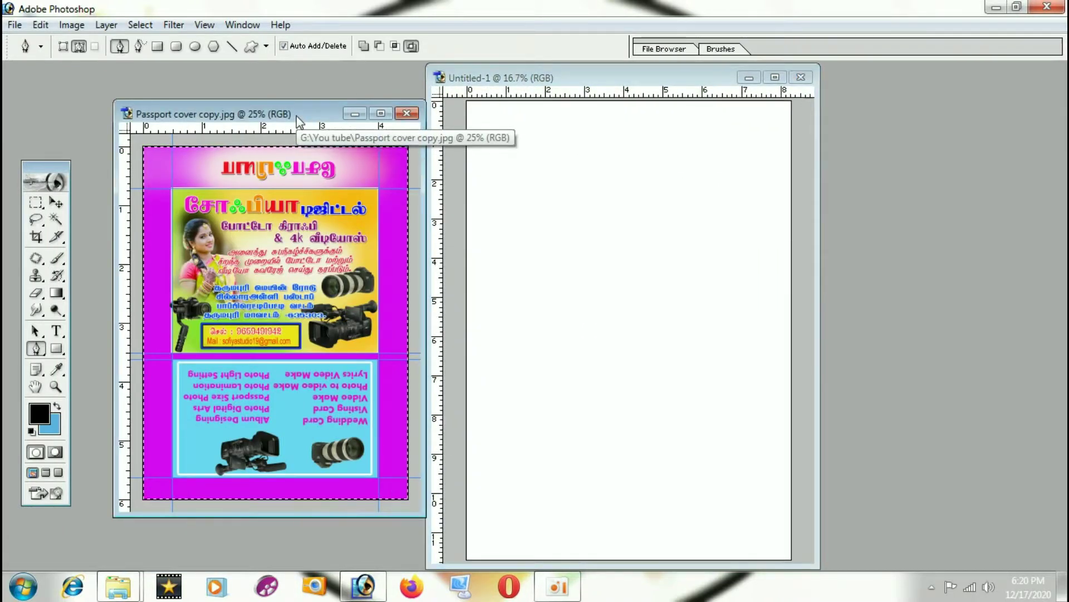
pyautogui.click(55, 202)
pyautogui.moveTo(226, 272); pyautogui.dragTo(567, 205)
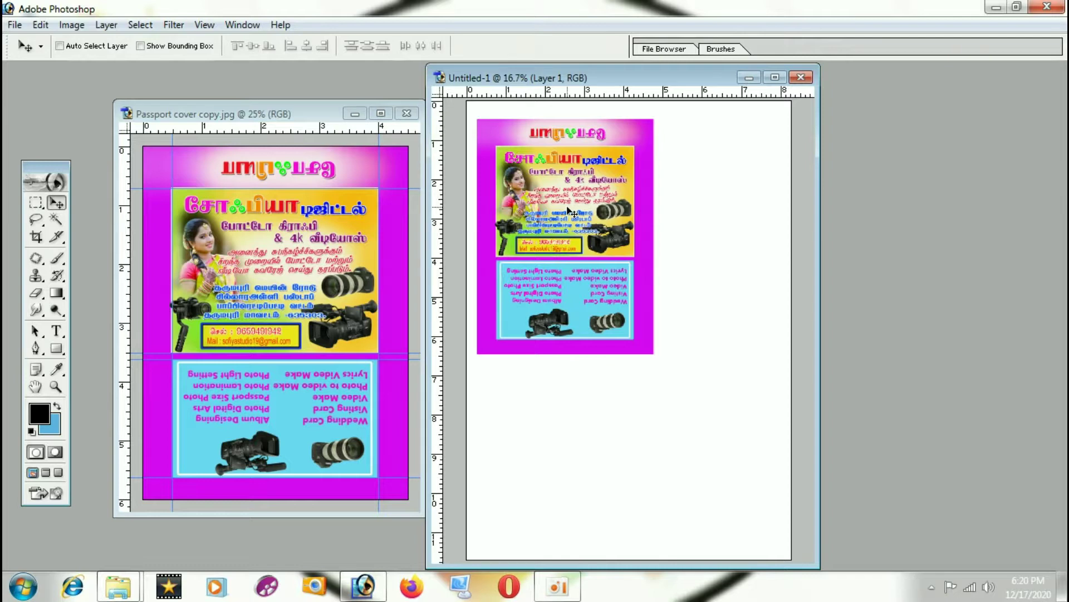
# Scale the pasted cover proportionally to about 89.7% and position it near the A4 page's upper-left corner.
pyautogui.hotkey('ctrl', 't')
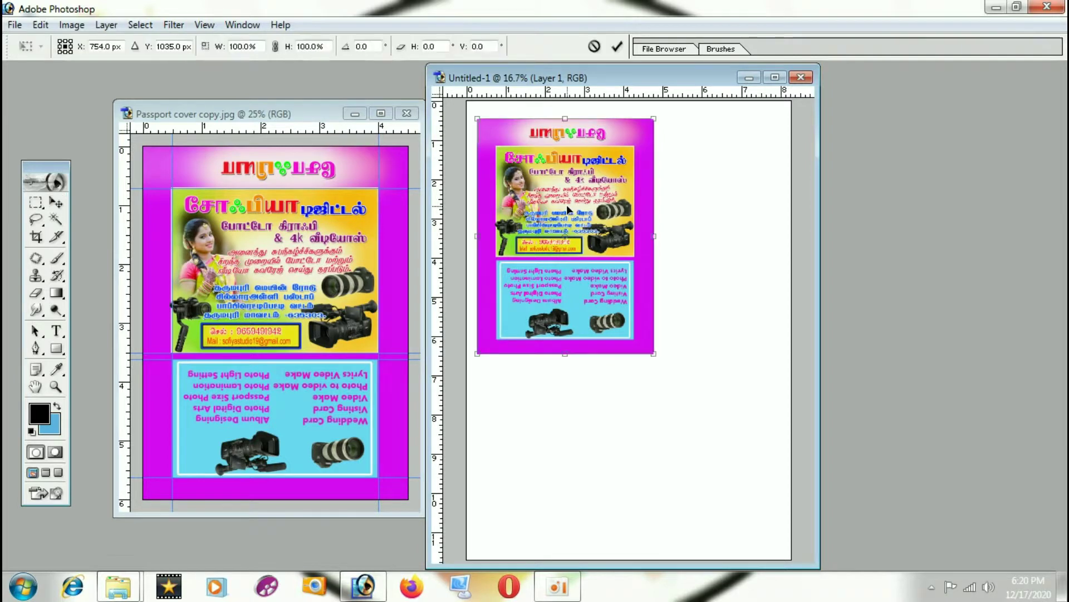
pyautogui.click(775, 77)
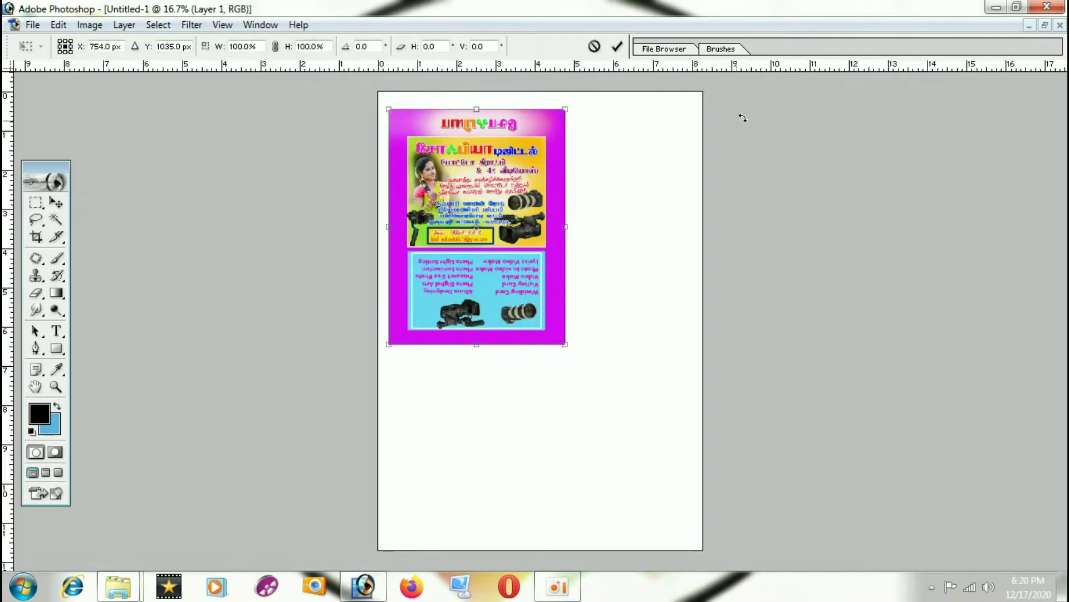
pyautogui.moveTo(565, 341); pyautogui.dragTo(551, 333)
pyautogui.moveTo(505, 252); pyautogui.dragTo(496, 247)
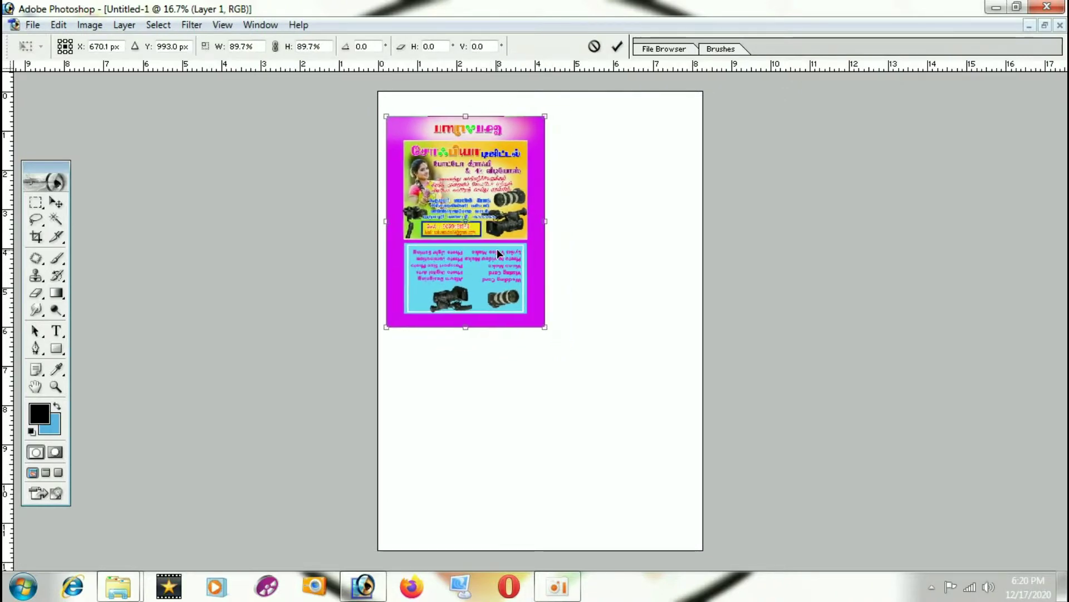
pyautogui.press('Return')
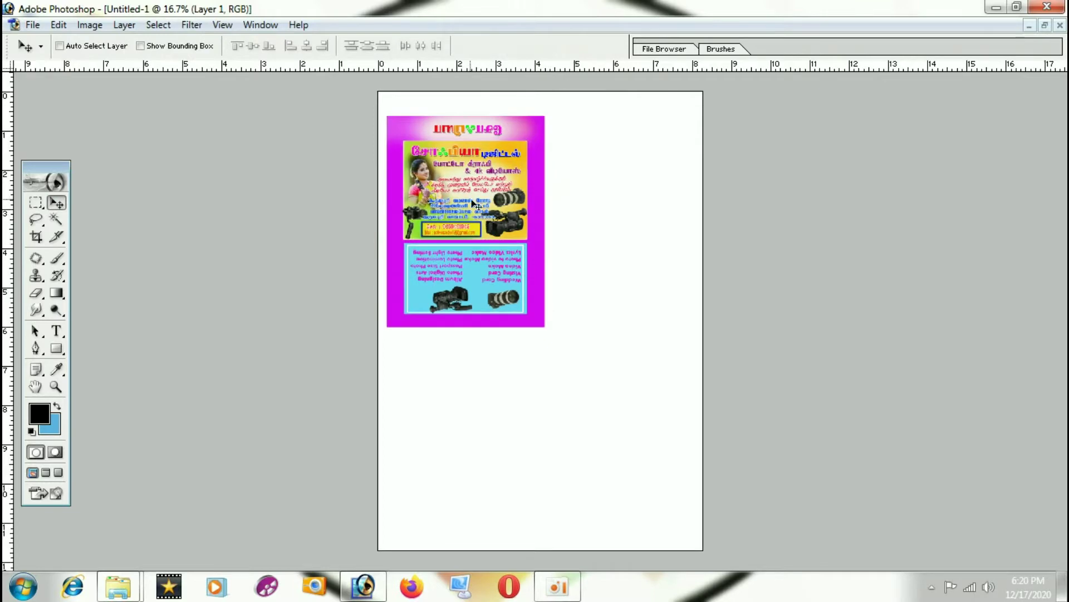
# Duplicate the scaled cover into the upper-right part of the A4 page.
pyautogui.rightClick(471, 200)
pyautogui.click(473, 205)
pyautogui.moveTo(470, 203); pyautogui.dragTo(632, 203)
# Fine-position the two upper covers so they sit level, side by side across the page with a narrow gap.
pyautogui.rightClick(490, 184)
pyautogui.click(513, 189)
pyautogui.moveTo(513, 192); pyautogui.dragTo(508, 198)
pyautogui.rightClick(602, 192)
pyautogui.click(624, 196)
pyautogui.moveTo(624, 197); pyautogui.dragTo(616, 200)
pyautogui.press('Down')
pyautogui.press('Up')
pyautogui.press('Up')
# Duplicate the cover twice into the lower half of the page to complete a two-by-two grid.
pyautogui.rightClick(475, 205)
pyautogui.click(477, 208)
pyautogui.moveTo(478, 208); pyautogui.dragTo(601, 390)
pyautogui.rightClick(490, 217)
pyautogui.click(502, 220)
pyautogui.rightClick(458, 394)
pyautogui.click(479, 400)
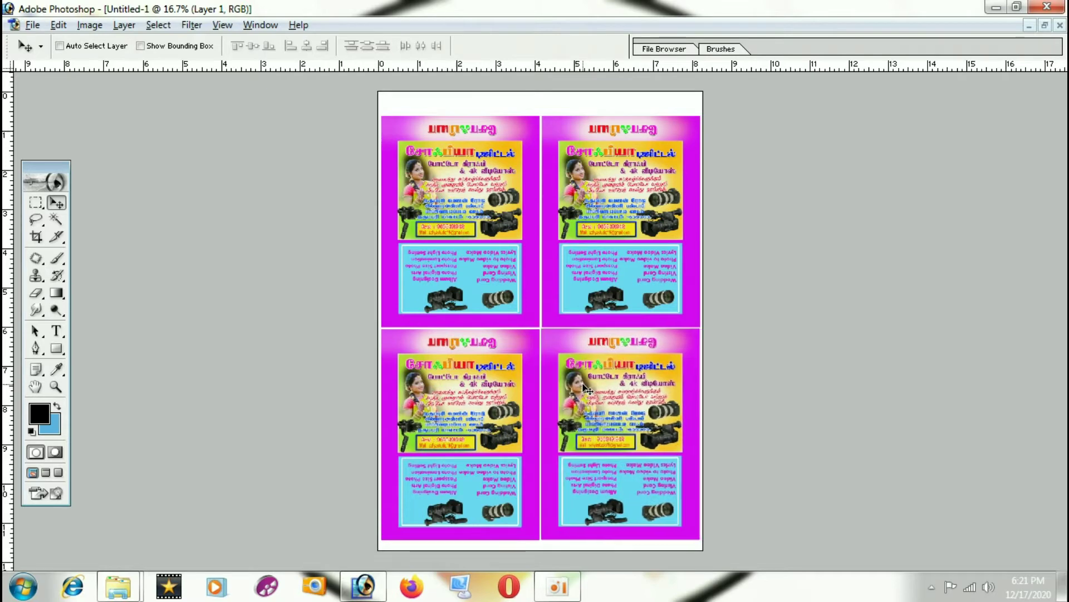
# Try nudging the lower-left cover sideways to line it up with the cover above it.
pyautogui.rightClick(486, 360)
pyautogui.click(508, 366)
pyautogui.moveTo(514, 368); pyautogui.dragTo(513, 369)
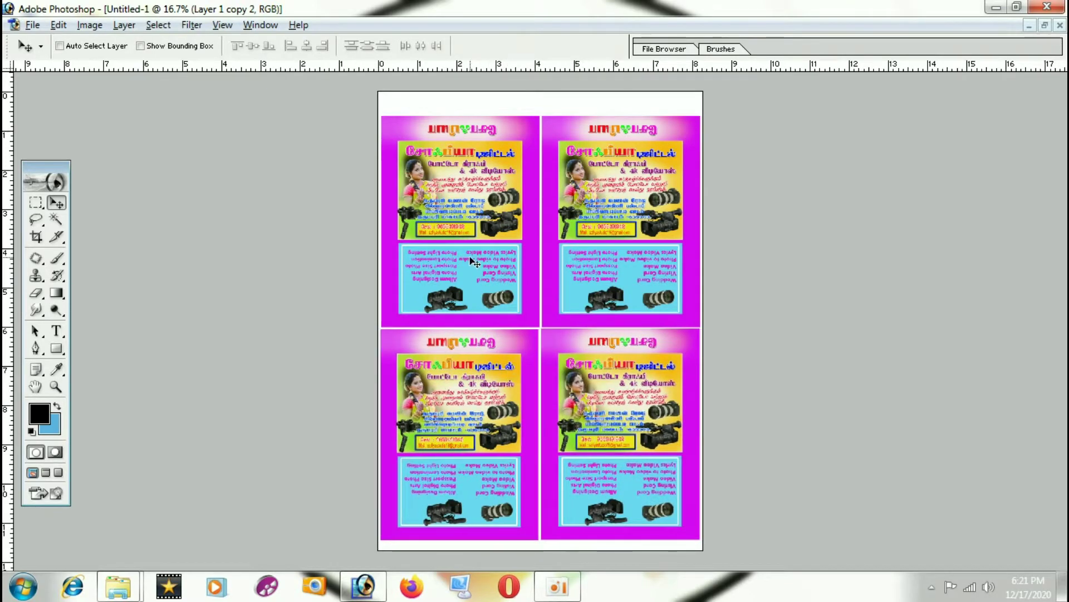
pyautogui.rightClick(472, 256)
pyautogui.click(493, 263)
pyautogui.rightClick(466, 384)
pyautogui.click(479, 392)
pyautogui.moveTo(480, 394); pyautogui.dragTo(482, 393)
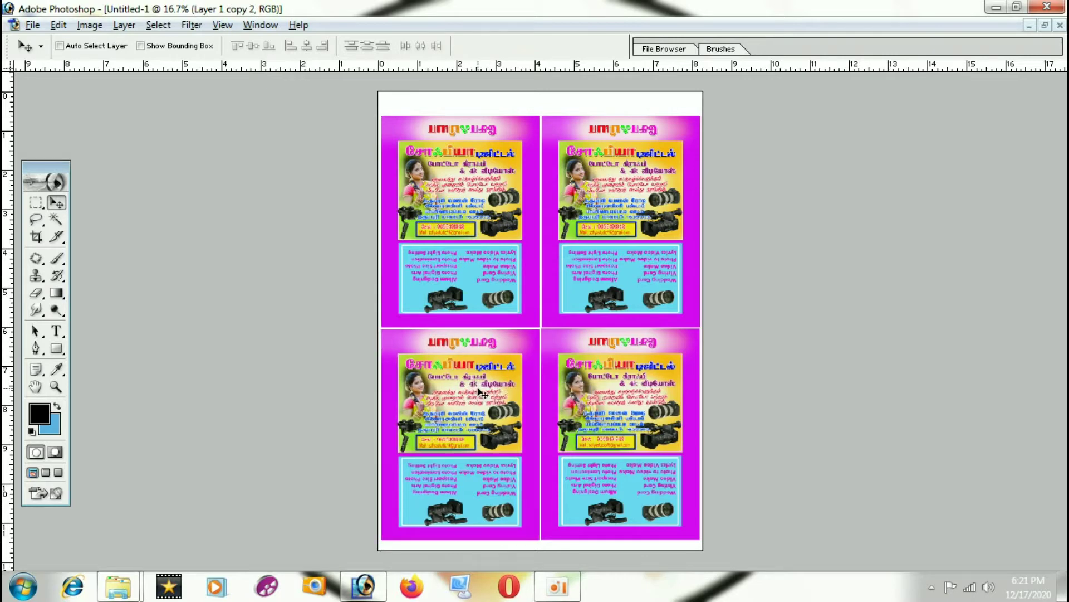
pyautogui.hotkey('shift', 'Left')
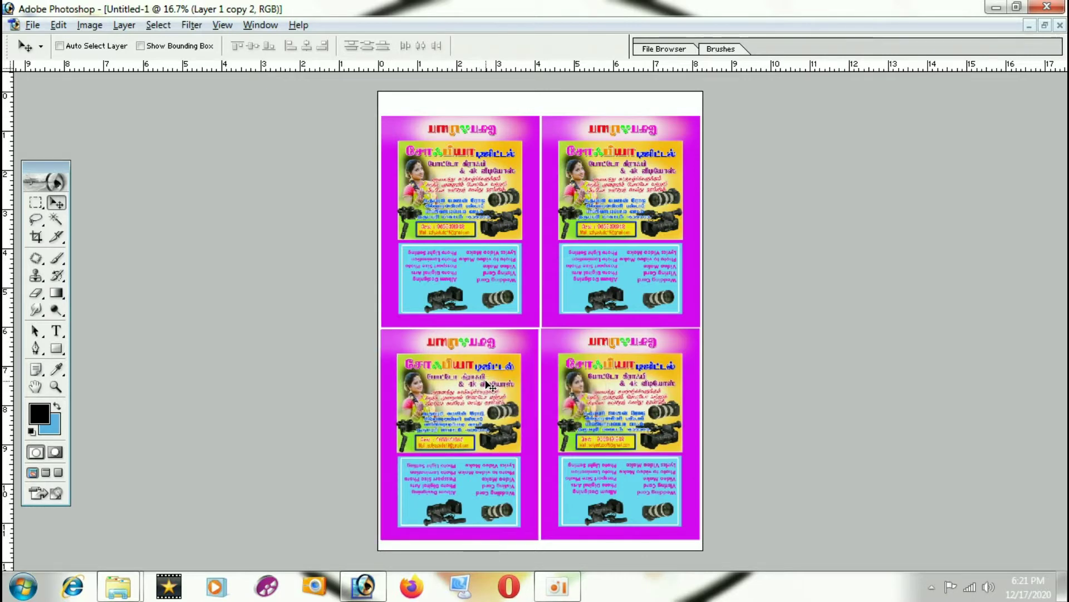
pyautogui.hotkey('shift', 'Right')
# Nudge the two upper covers up and the two lower covers down to widen the gap between the rows.
pyautogui.rightClick(466, 270)
pyautogui.click(485, 283)
pyautogui.hotkey('shift', 'Up')
pyautogui.rightClick(603, 345)
pyautogui.click(622, 359)
pyautogui.rightClick(622, 359)
pyautogui.click(624, 361)
pyautogui.hotkey('shift', 'Down')
pyautogui.rightClick(587, 259)
pyautogui.click(604, 273)
pyautogui.hotkey('shift', 'Up')
pyautogui.rightClick(521, 248)
pyautogui.click(537, 261)
pyautogui.hotkey('shift', 'Up')
pyautogui.rightClick(488, 348)
pyautogui.click(503, 365)
pyautogui.hotkey('shift', 'Down')
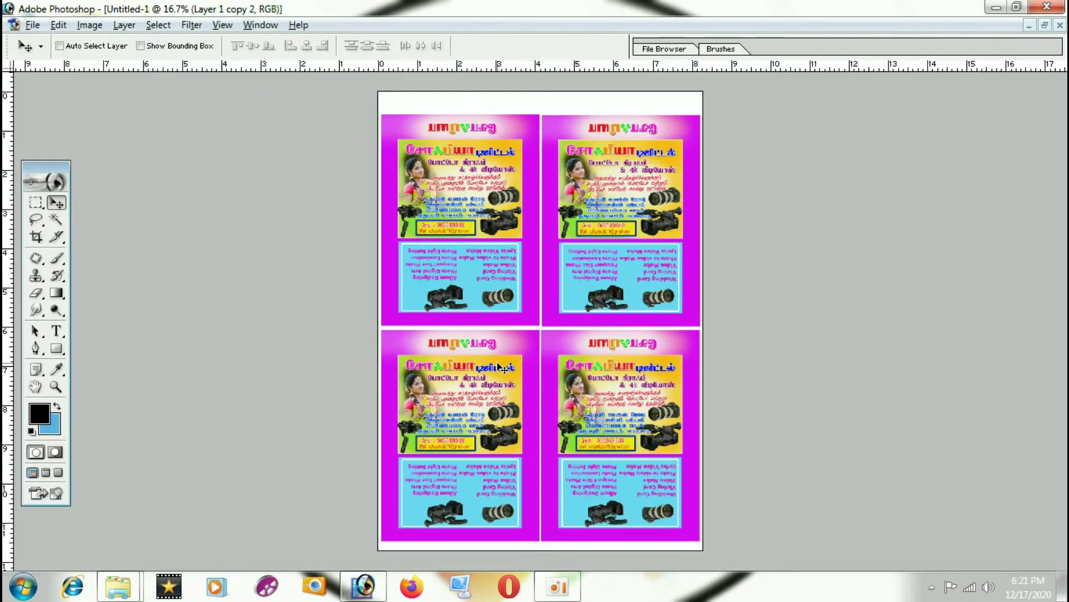
# Start printing the four-cover page at 100% scale, centred, and choose EPSON L360 Series as the printer.
pyautogui.hotkey('ctrl', 'alt', 'p')
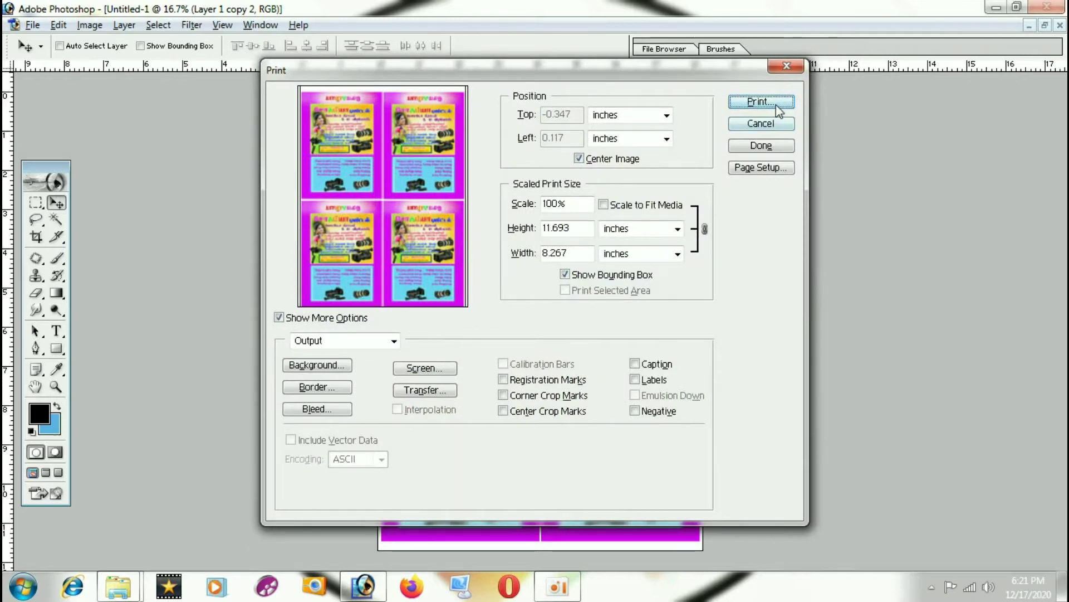
pyautogui.click(739, 102)
pyautogui.click(506, 230)
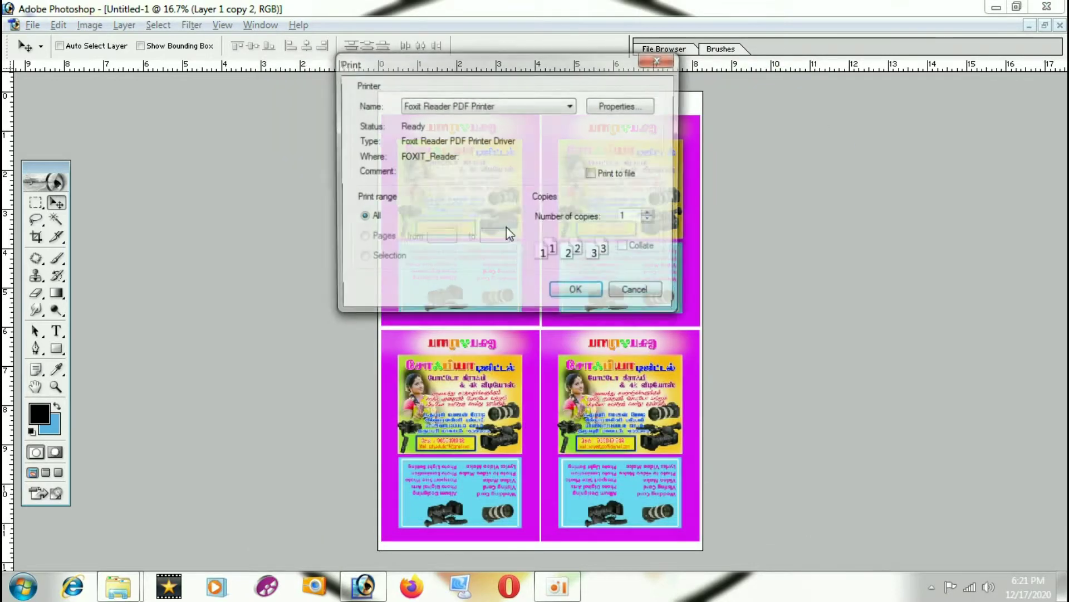
pyautogui.click(454, 108)
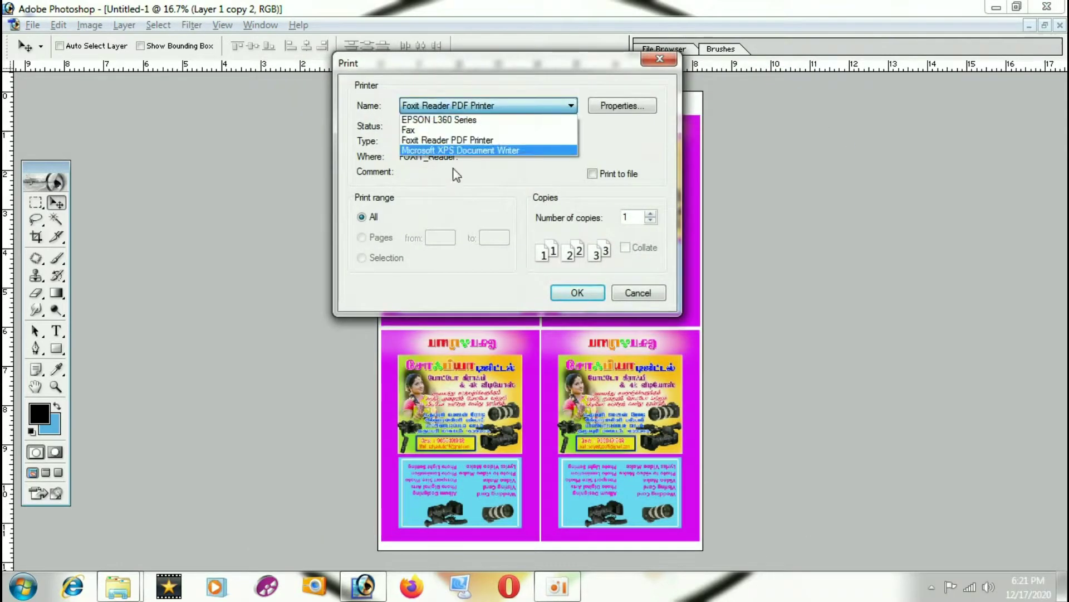
pyautogui.click(424, 118)
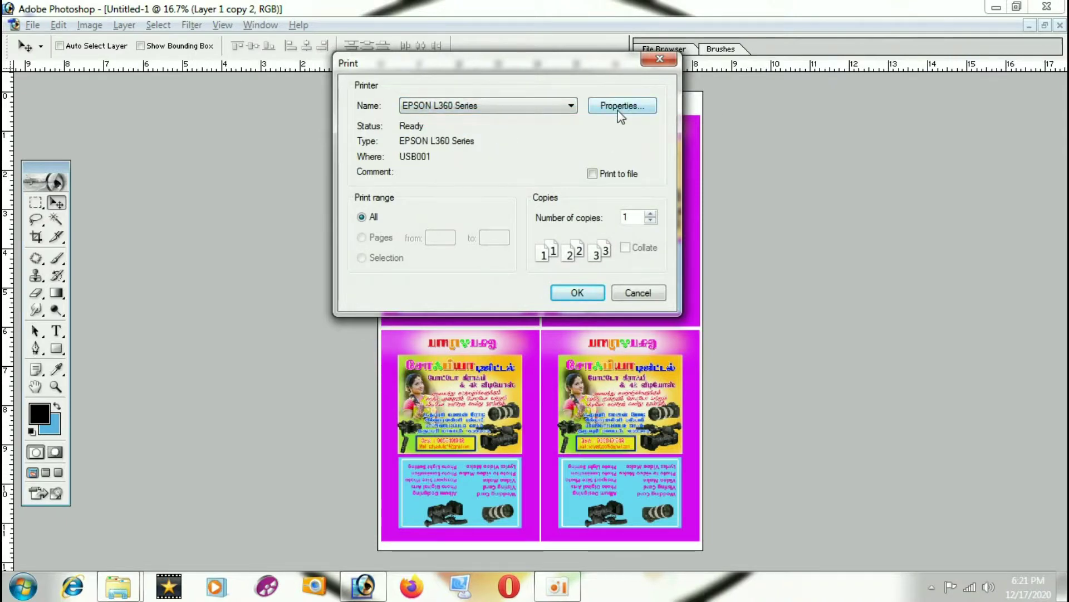
# Set the printer properties to A4 210 x 297 mm document size, plain papers and Standard quality.
pyautogui.click(641, 107)
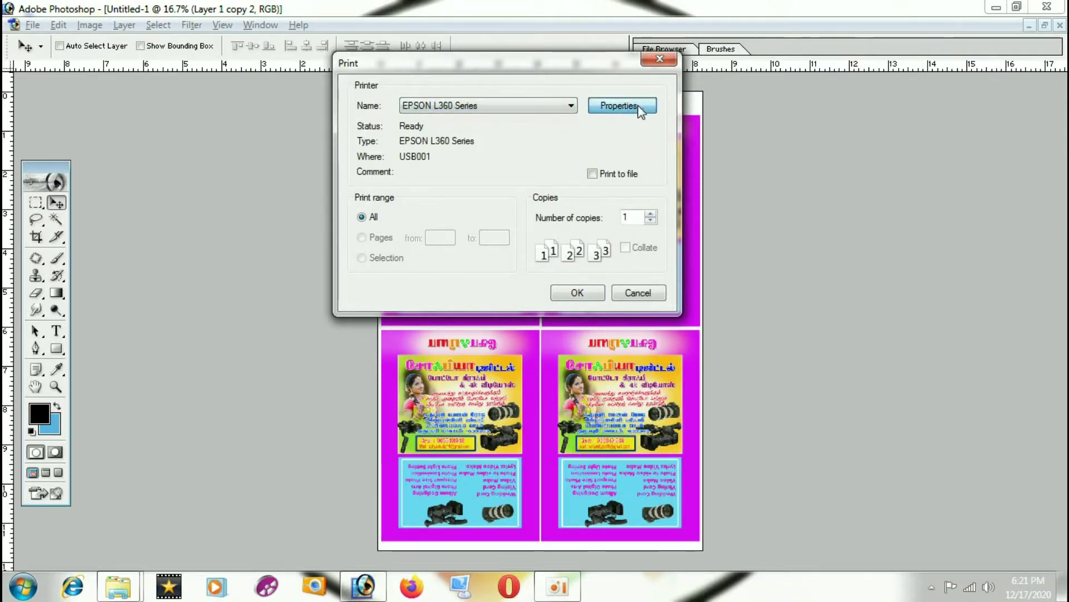
pyautogui.click(630, 158)
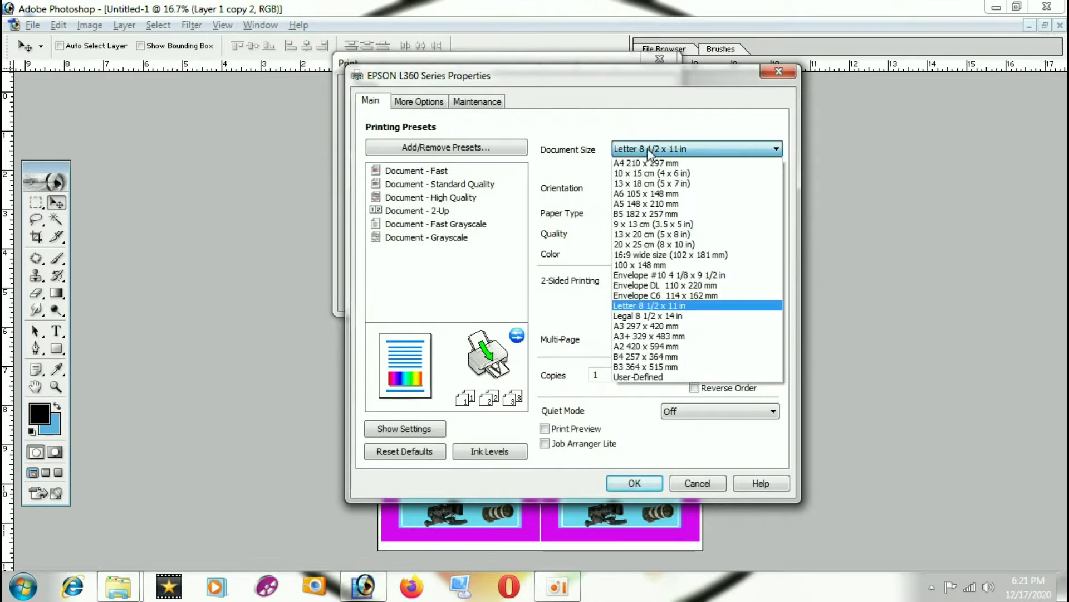
pyautogui.click(631, 161)
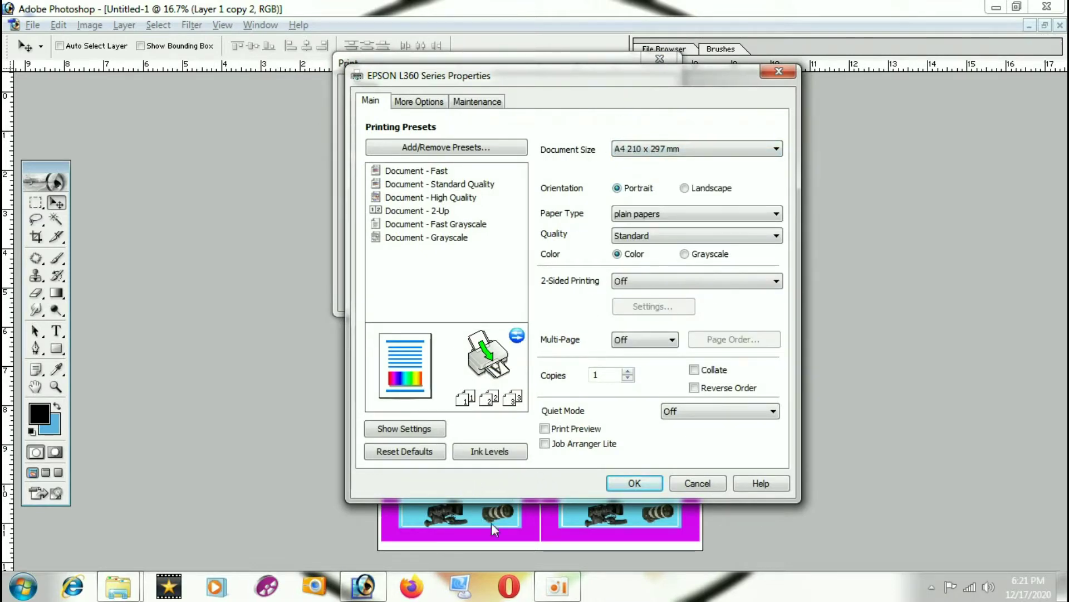
pyautogui.click(646, 220)
pyautogui.click(652, 215)
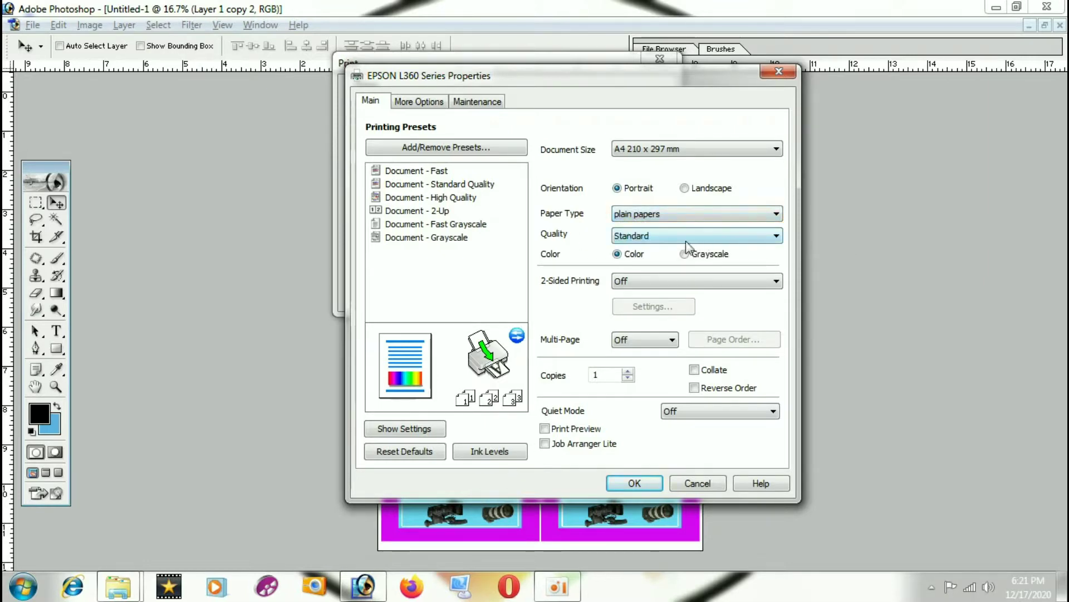
pyautogui.click(651, 236)
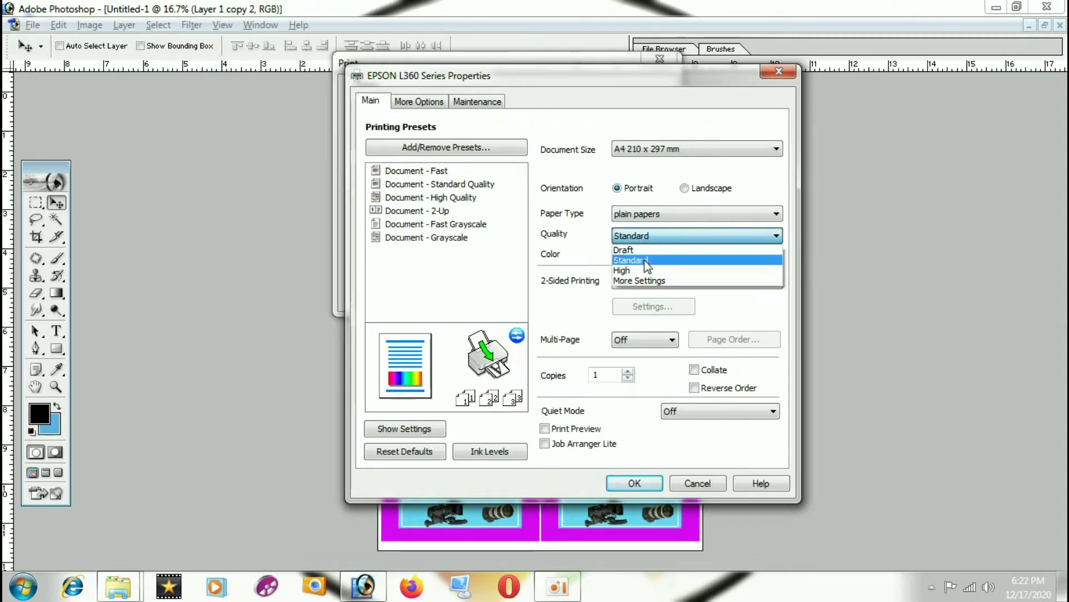
pyautogui.click(646, 262)
pyautogui.click(639, 237)
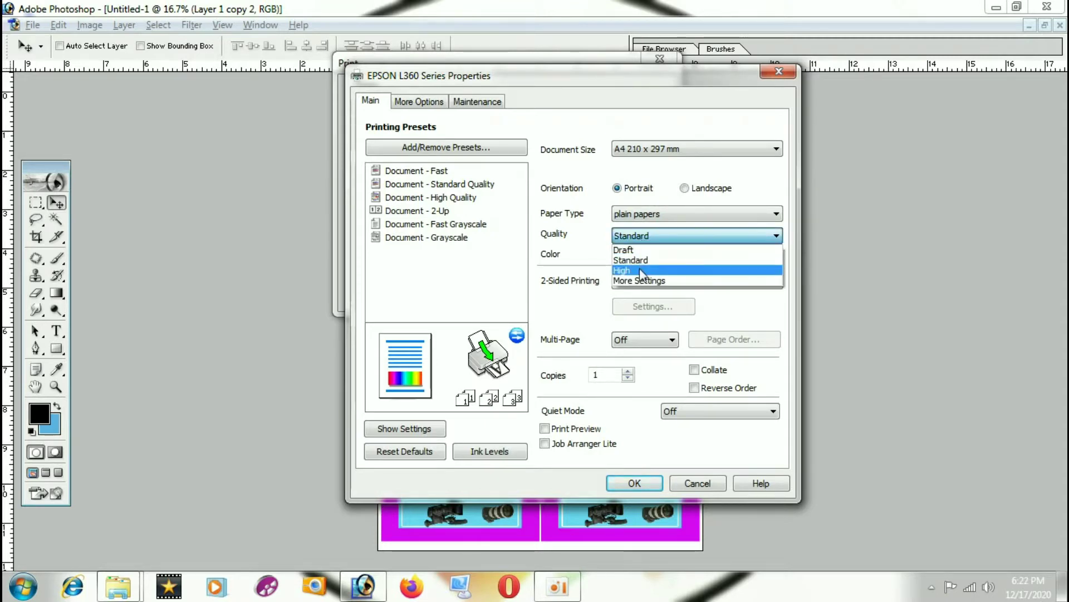
pyautogui.click(642, 237)
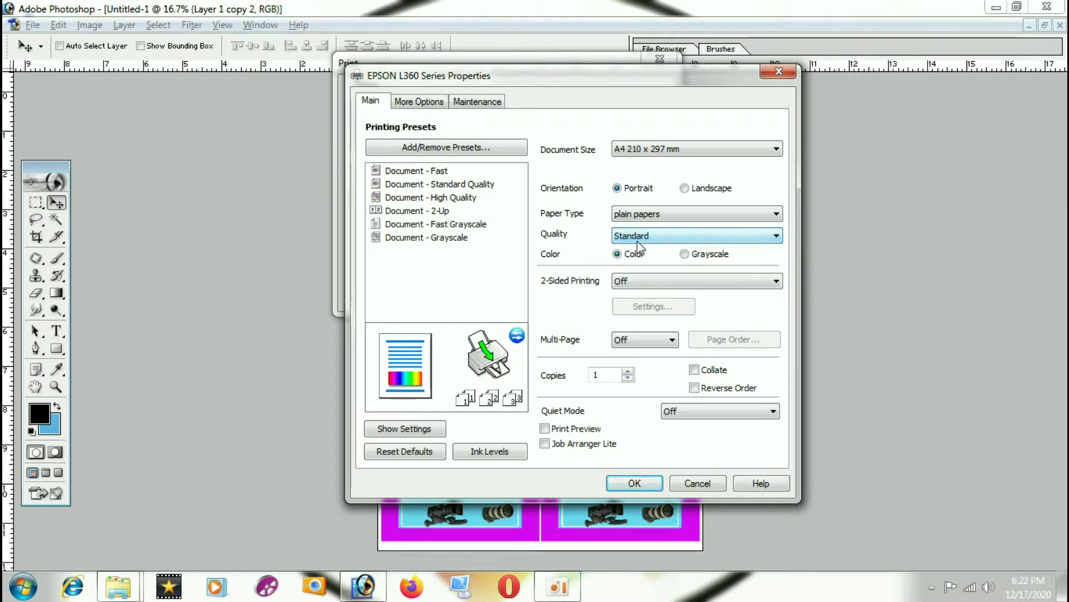
# Enable Print Preview in the printer properties, preview the four-cover page and cancel the print job.
pyautogui.click(545, 429)
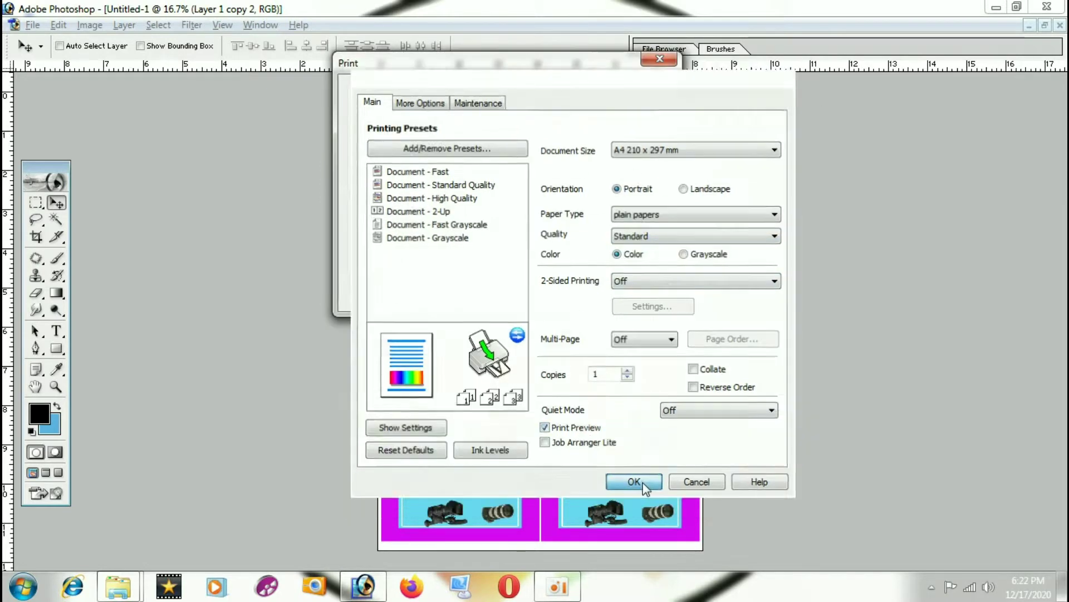
pyautogui.click(635, 483)
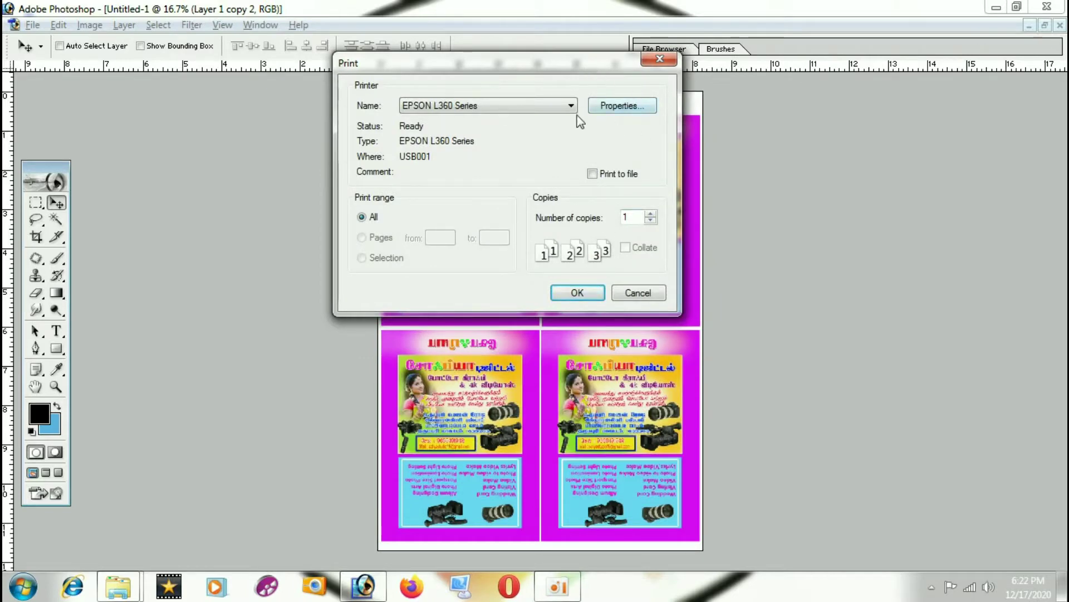
pyautogui.click(578, 293)
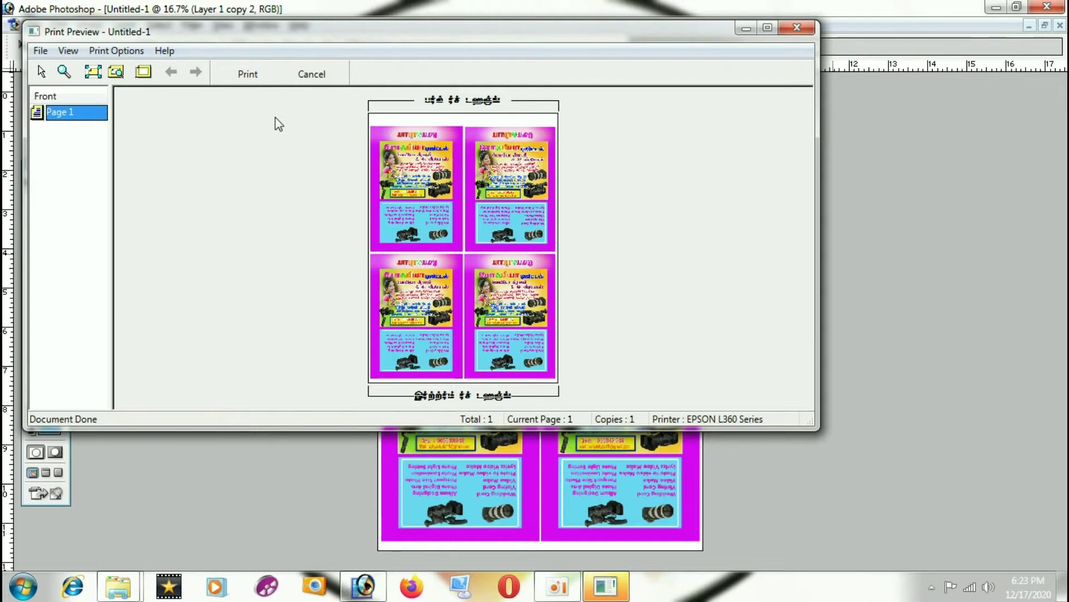
pyautogui.click(309, 74)
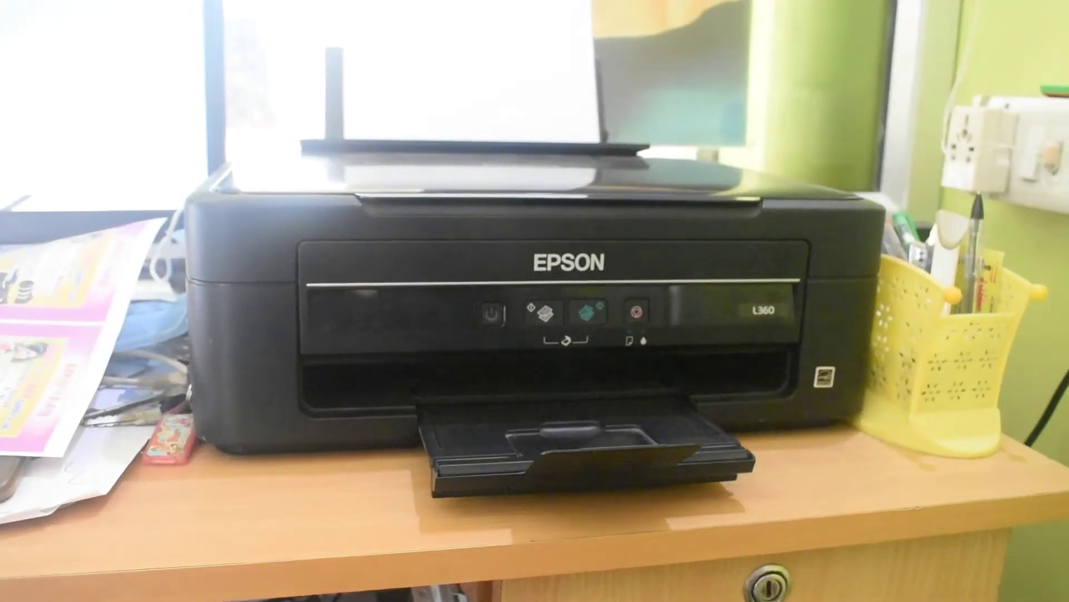